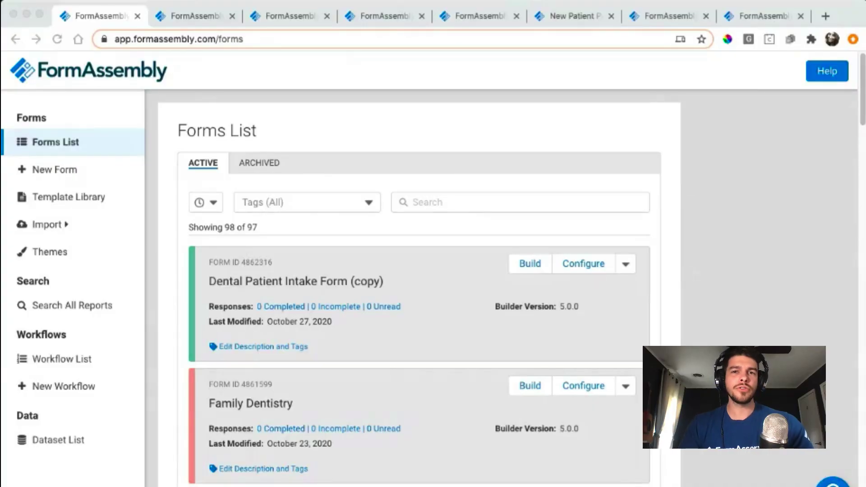
- Open the Template Library and scroll through the available form templates
left_click(104, 199)
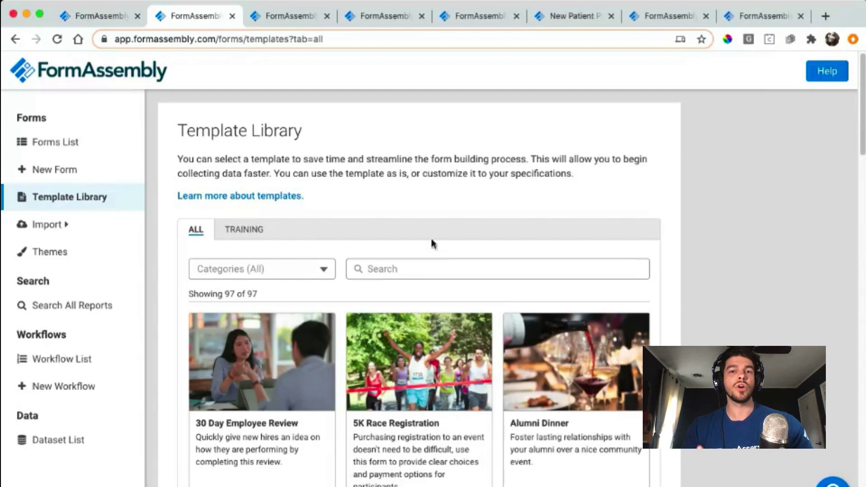
scroll(391, 220, "down", 1)
scroll(391, 220, "down", 1)
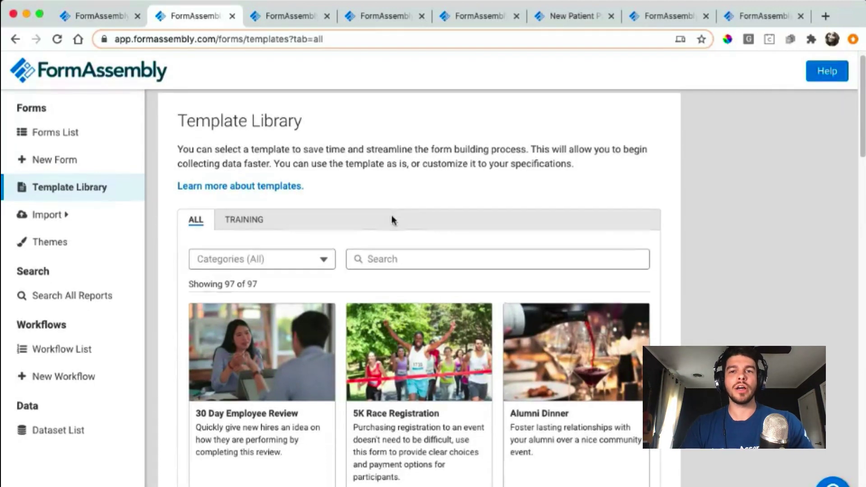
scroll(392, 221, "down", 5)
scroll(391, 220, "down", 8)
scroll(392, 220, "up", 14)
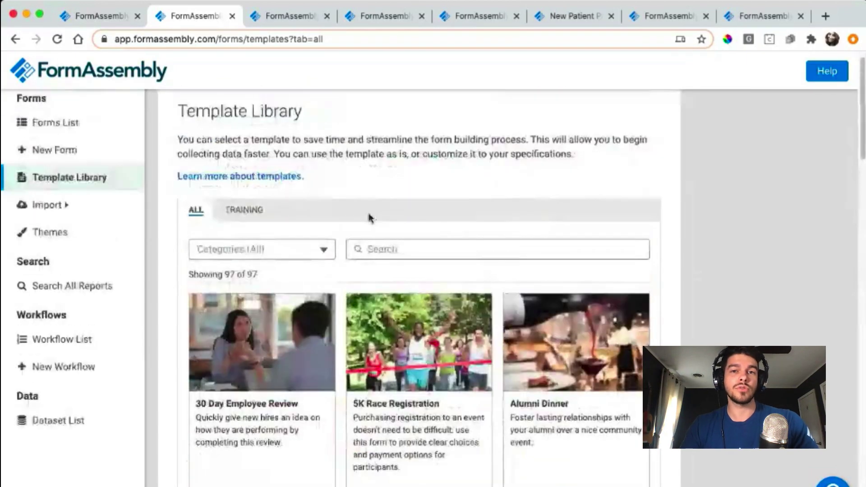
- Filter the templates to the Healthcare category, showing 12 of 97 including Dental Patient Intake Form
left_click(323, 249)
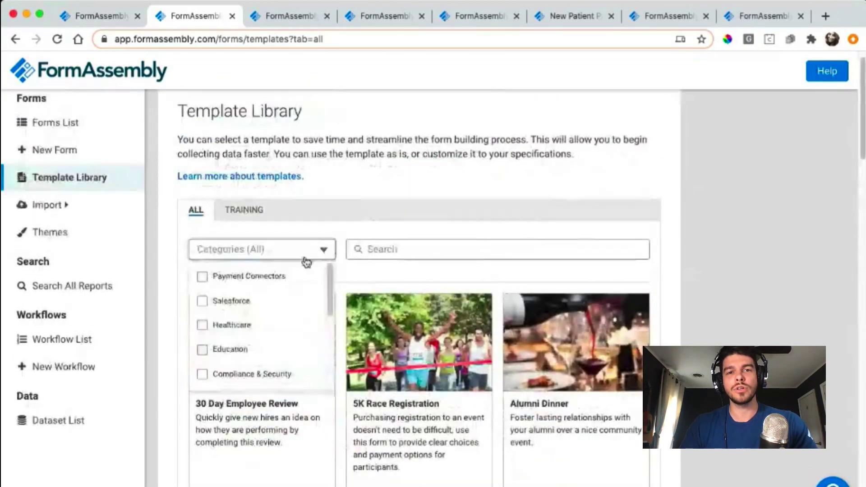
left_click(255, 324)
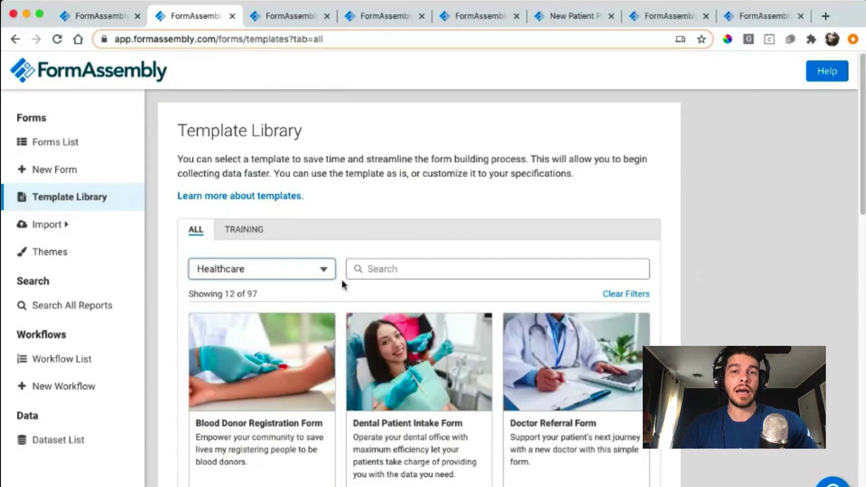
scroll(352, 284, "down", 3)
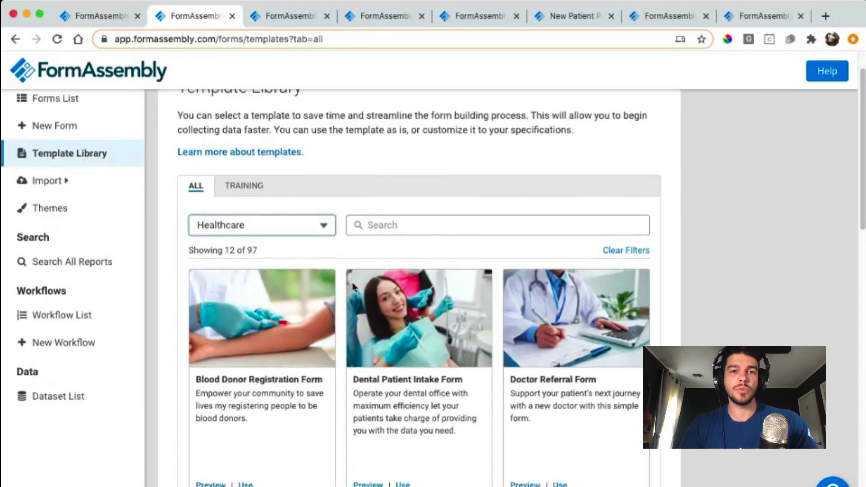
scroll(352, 283, "down", 1)
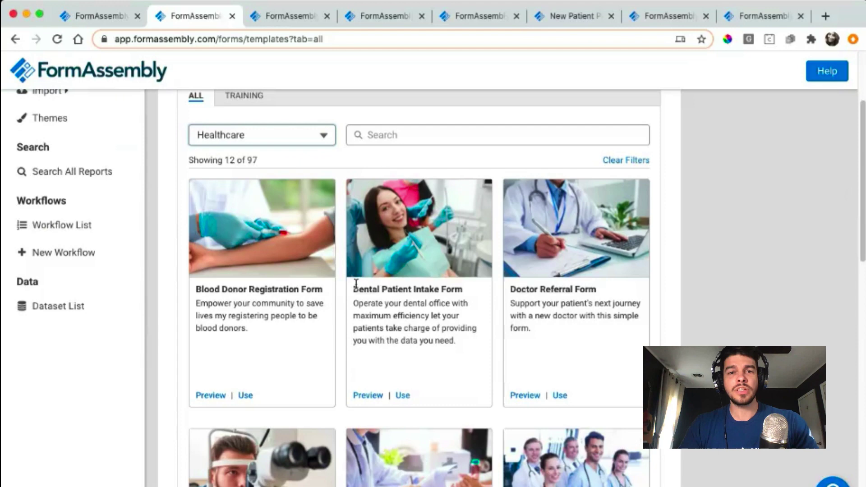
- Preview the Dental Patient Intake Form template, then create a new form from it
left_click(365, 395)
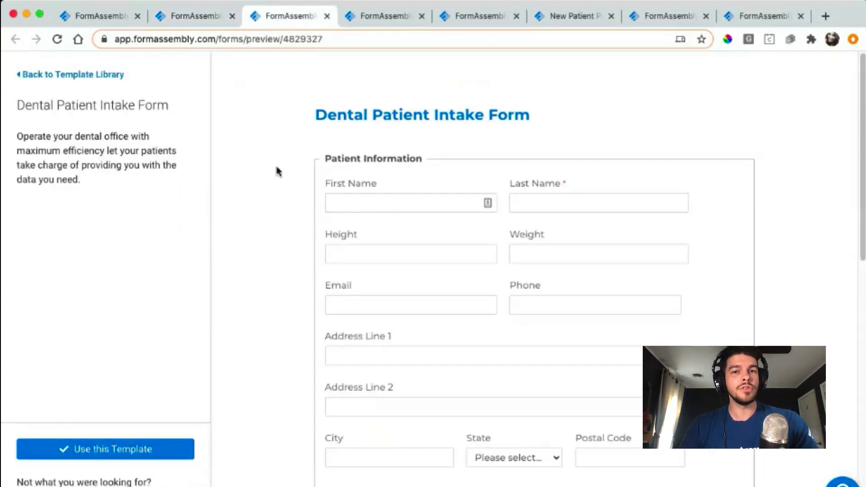
scroll(278, 171, "down", 10)
scroll(278, 171, "up", 8)
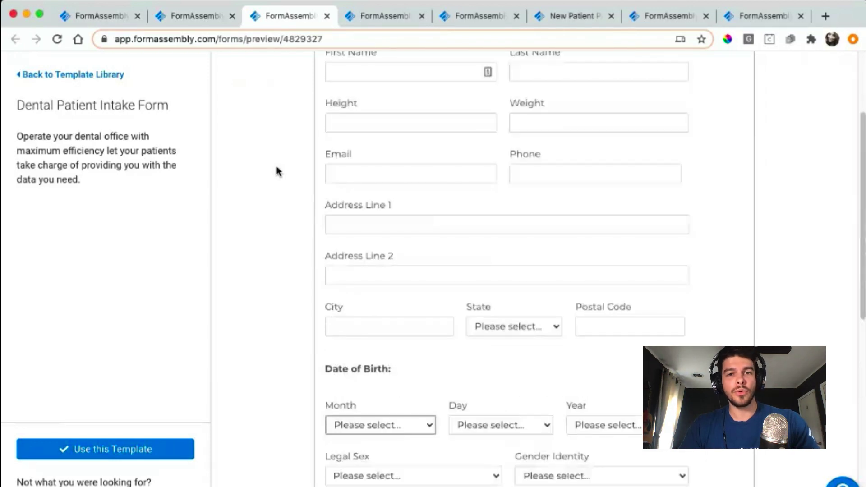
scroll(279, 171, "up", 3)
scroll(278, 172, "down", 6)
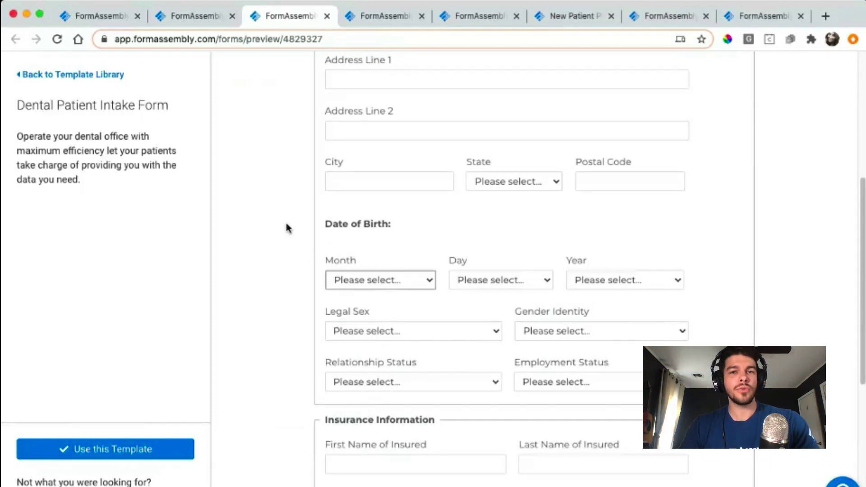
scroll(286, 224, "up", 6)
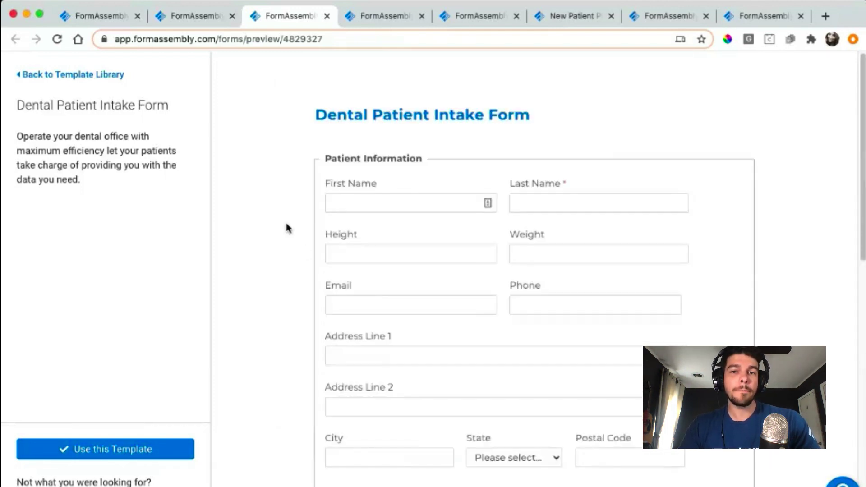
left_click(164, 450)
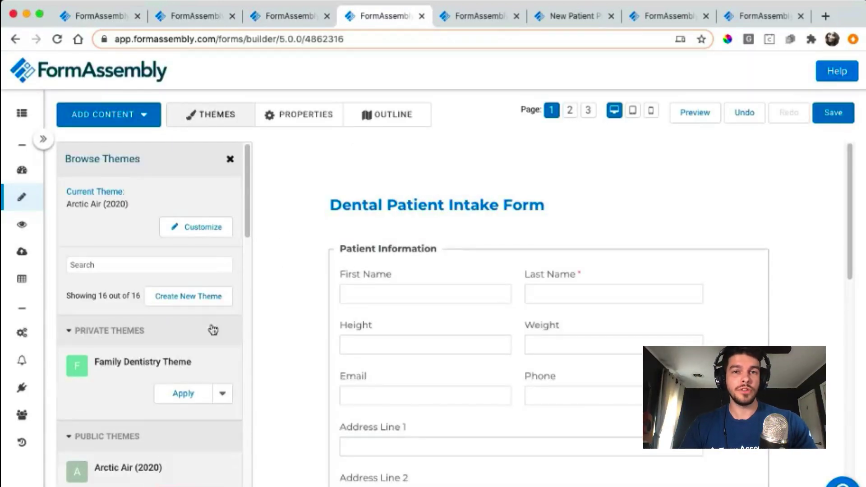
- Collapse the Private Themes group and apply the Cloud (2020) theme to the form
left_click(68, 332)
scroll(110, 336, "down", 4)
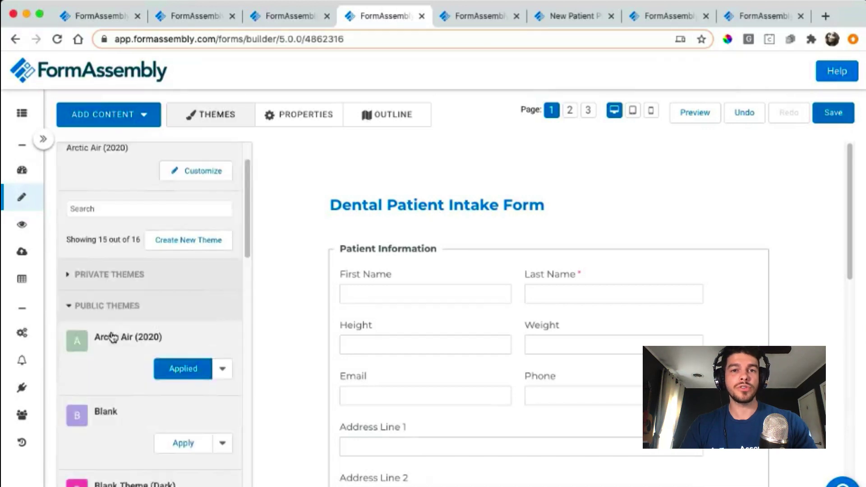
left_click(209, 116)
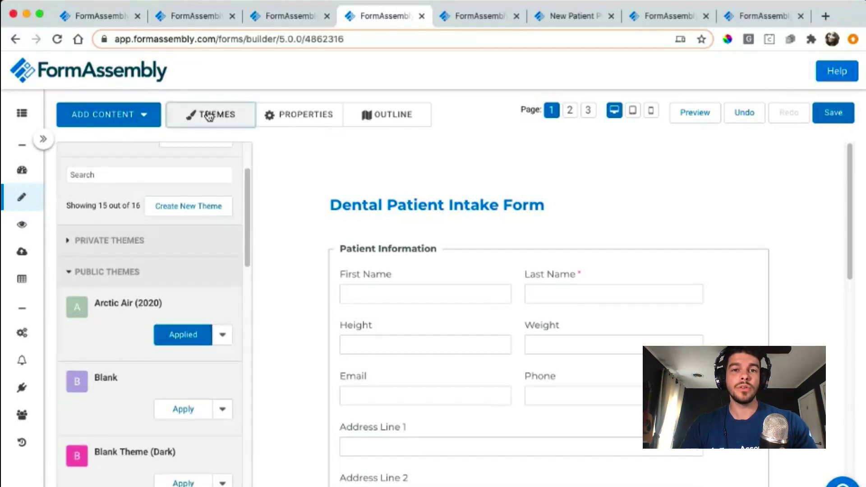
scroll(102, 295, "down", 5)
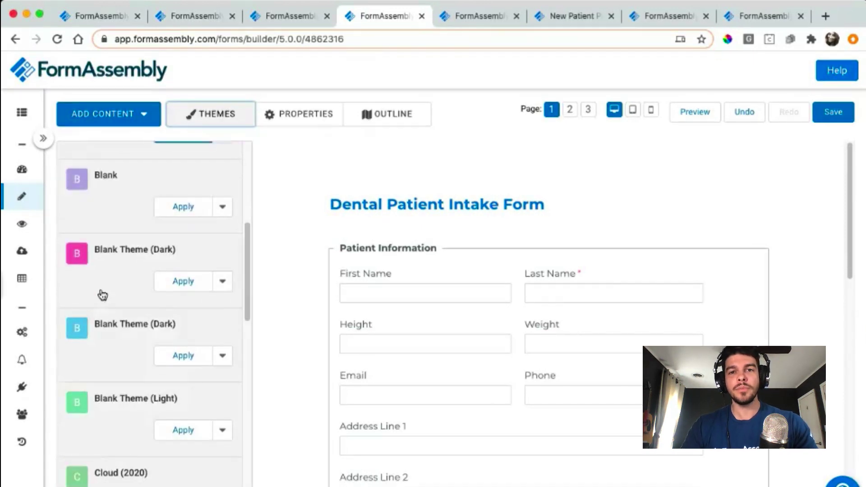
scroll(103, 295, "down", 6)
scroll(102, 294, "up", 6)
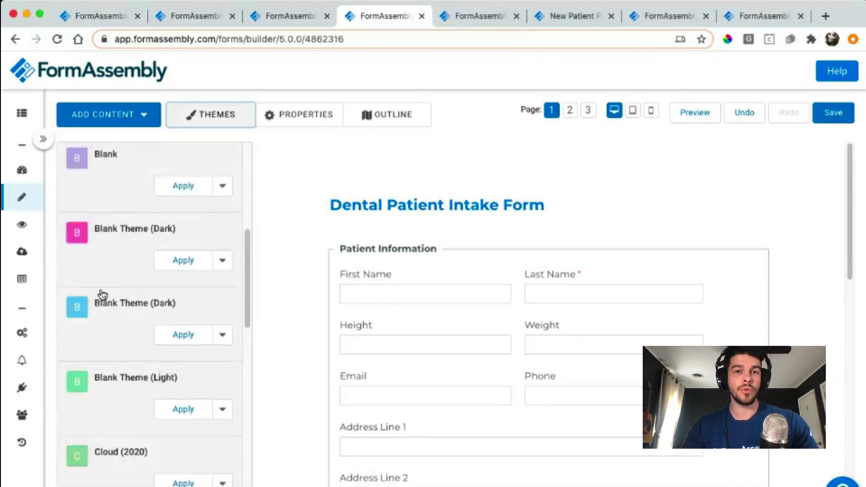
scroll(136, 338, "down", 3)
left_click(183, 388)
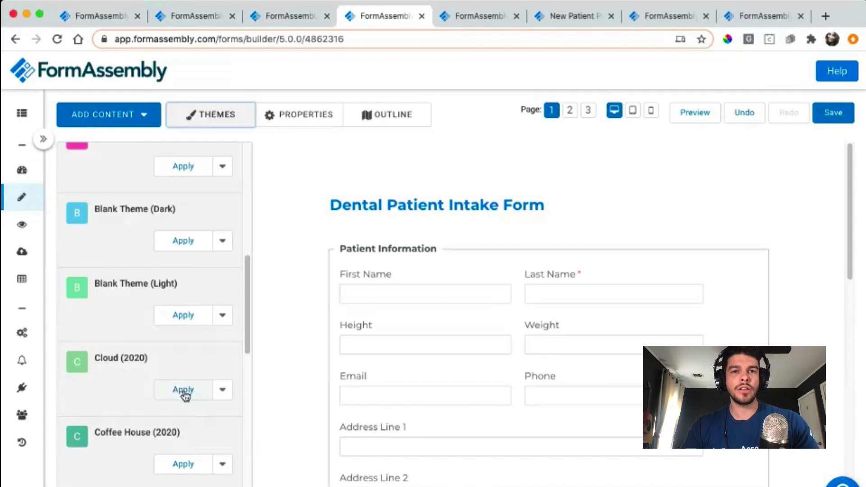
- Try the Lightning (2020) and Sky (2020) themes on the form for comparison
scroll(162, 355, "down", 6)
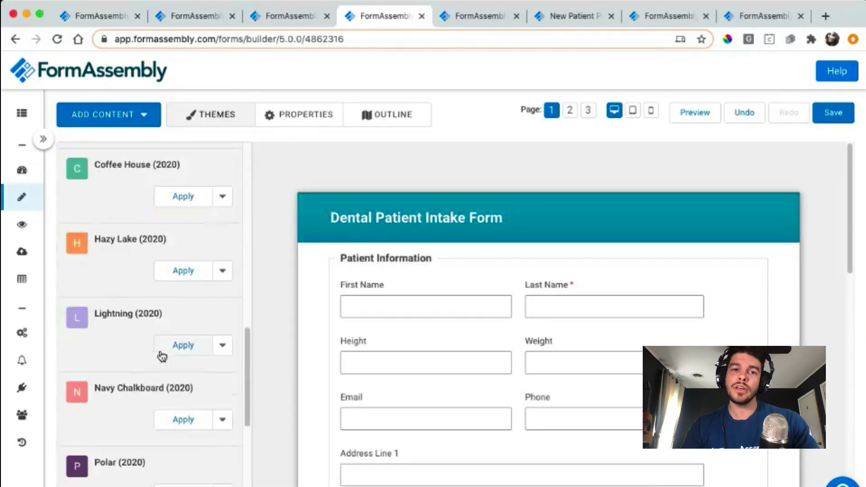
left_click(184, 345)
scroll(188, 350, "down", 6)
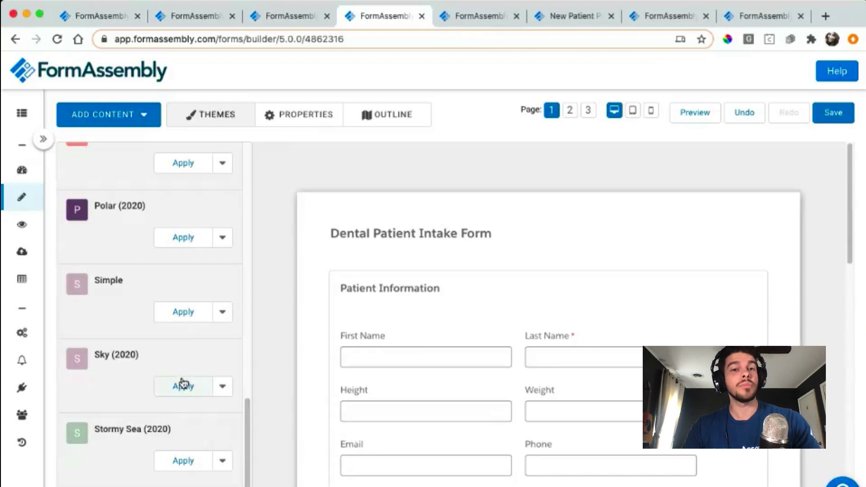
left_click(182, 384)
- Switch the form back to Cloud (2020) and expand its theme options menu
scroll(179, 351, "down", 2)
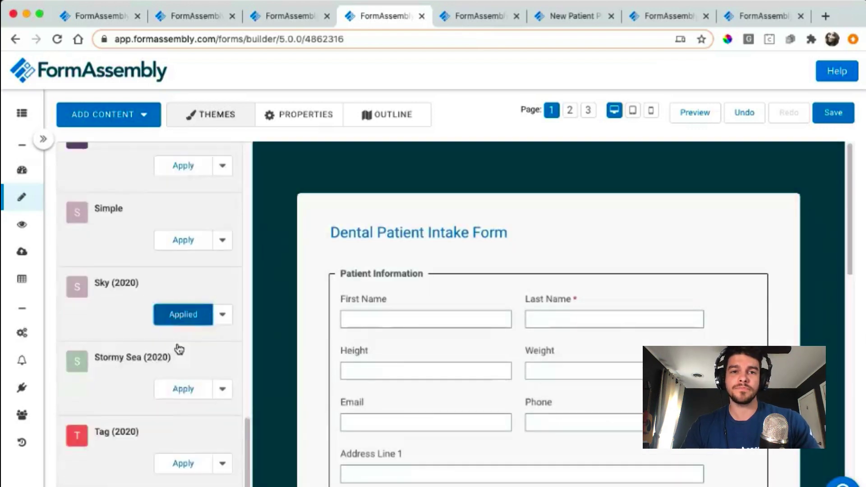
scroll(193, 358, "up", 5)
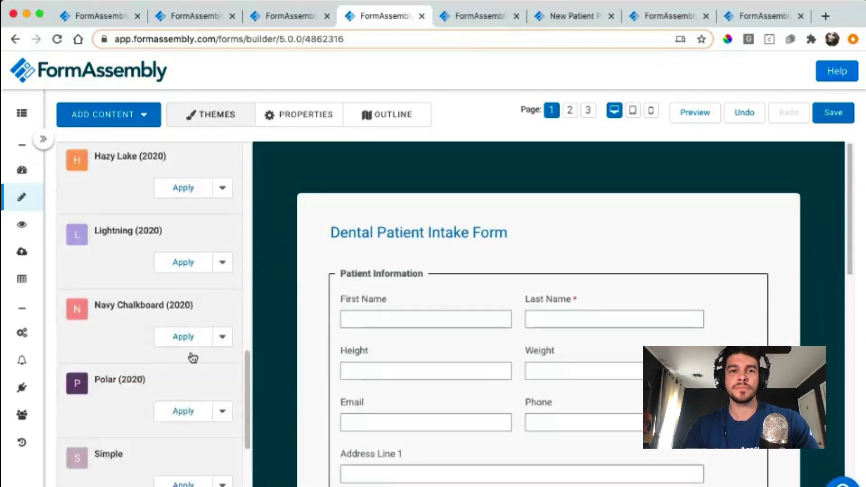
scroll(193, 358, "up", 4)
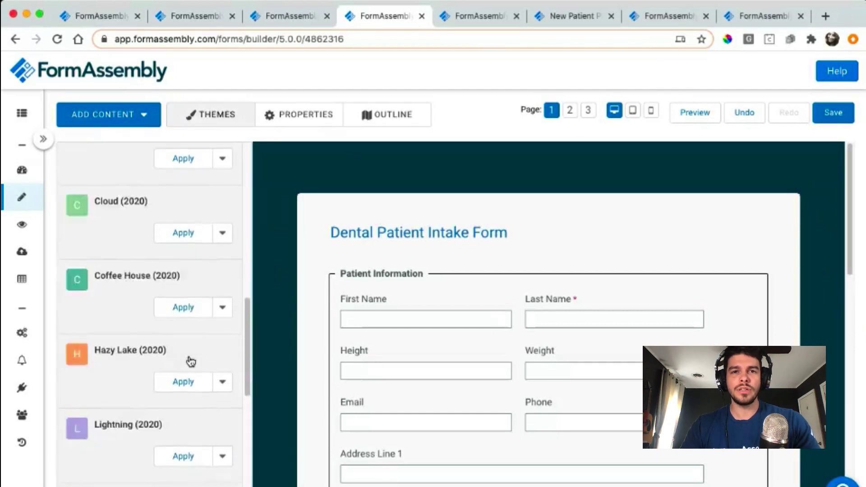
scroll(191, 361, "up", 2)
left_click(195, 334)
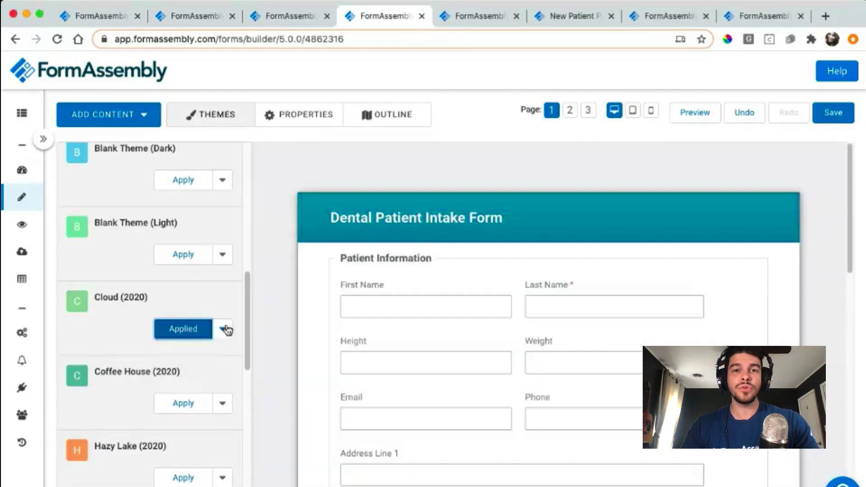
left_click(223, 331)
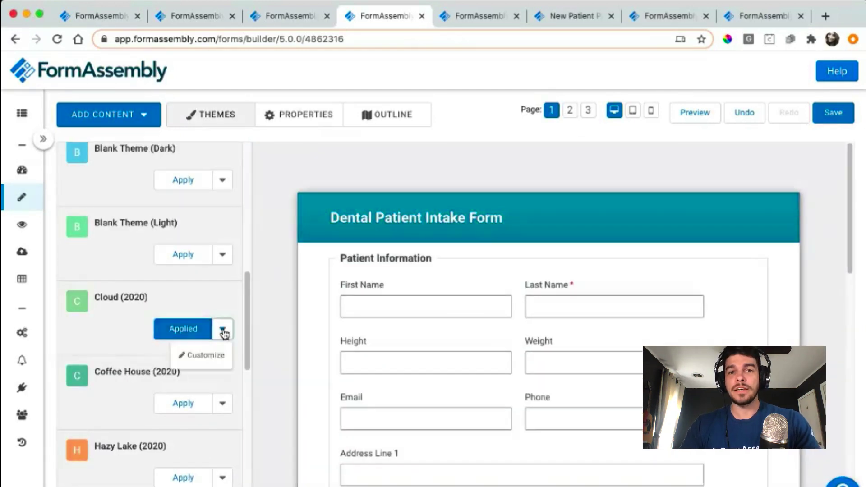
- Customize the Cloud theme with a blue (#4A90E2) page background colour
left_click(210, 361)
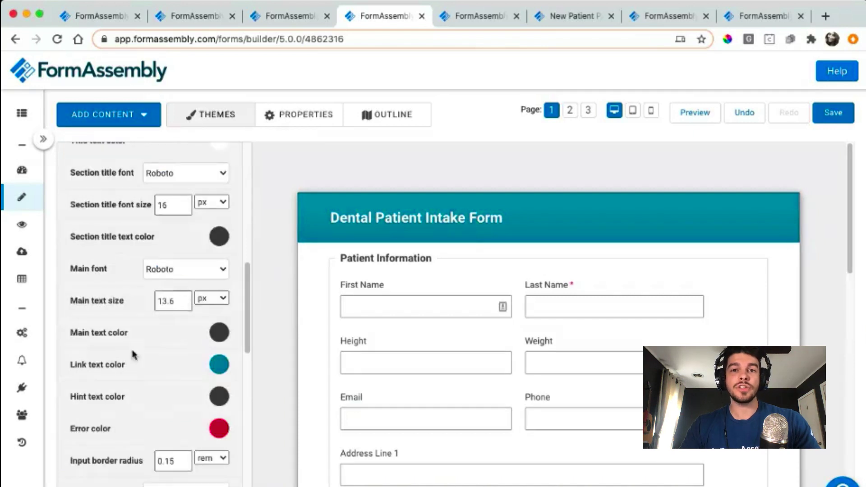
scroll(108, 387, "up", 2)
scroll(105, 400, "up", 8)
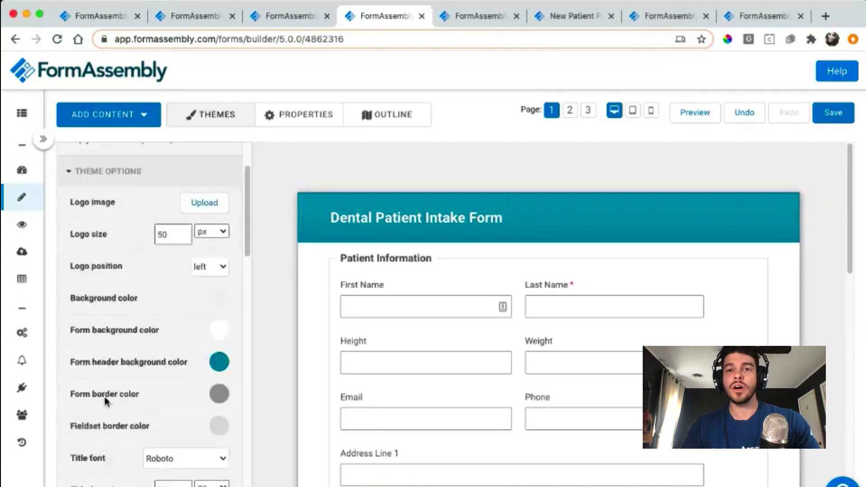
scroll(105, 400, "up", 1)
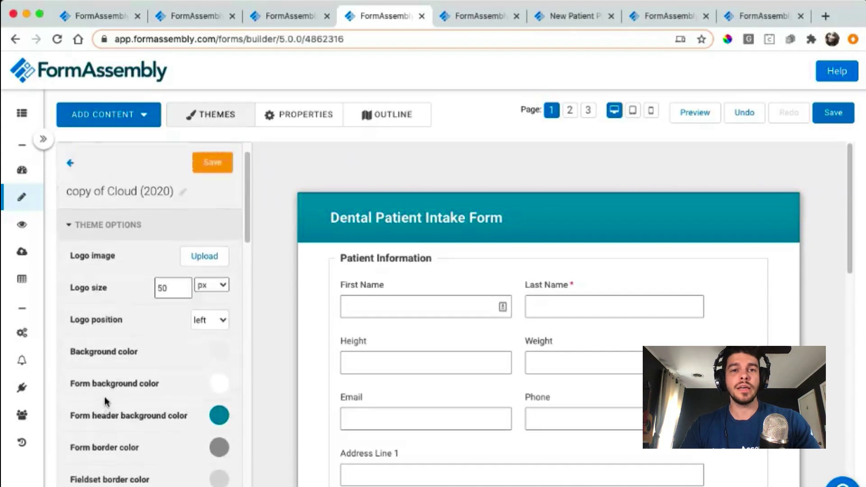
left_click(221, 345)
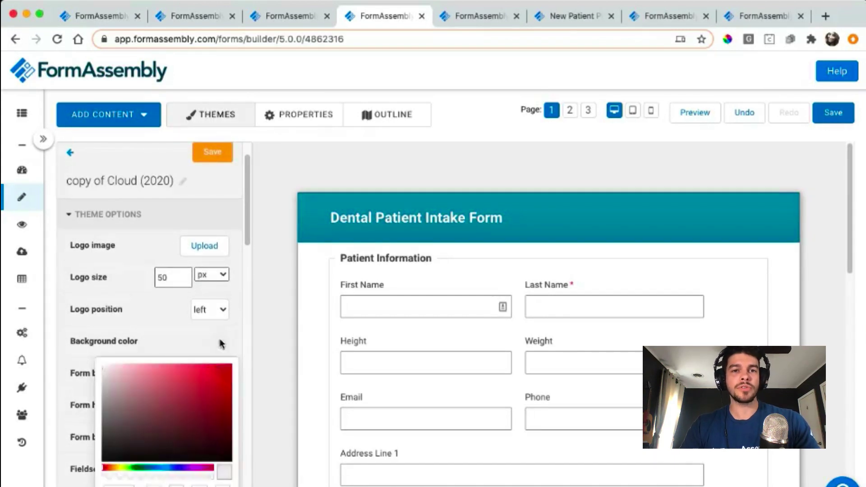
scroll(161, 476, "down", 3)
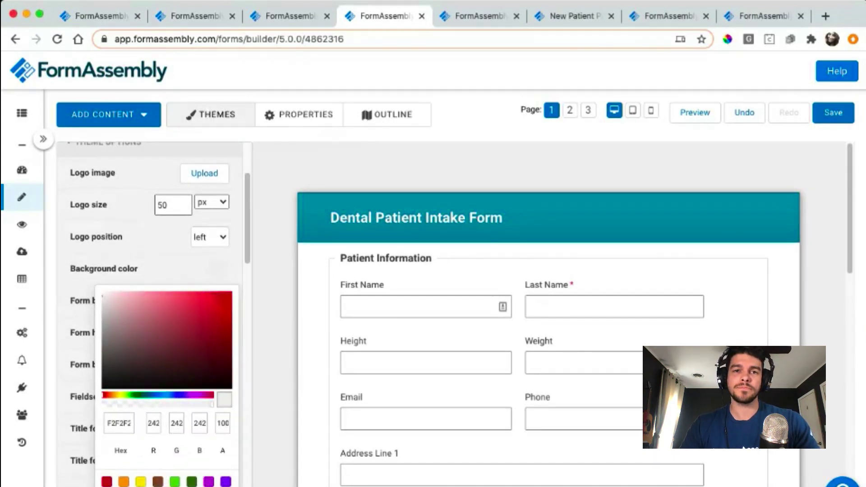
left_click(106, 486)
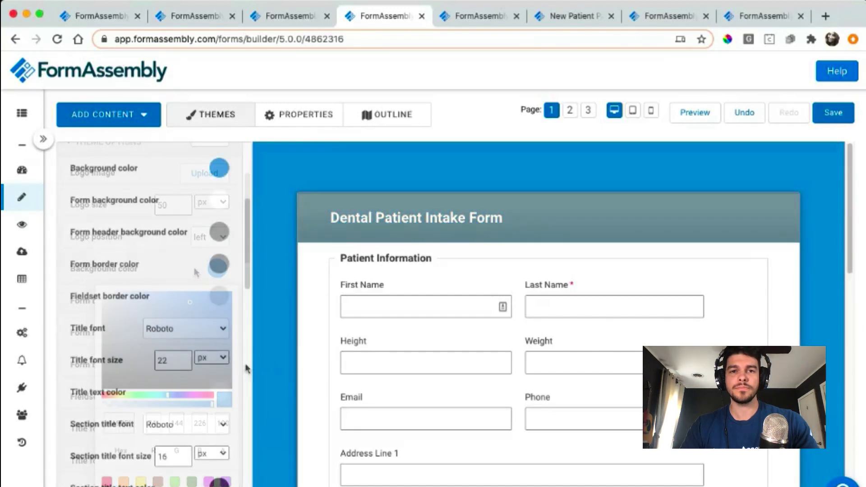
scroll(171, 356, "up", 5)
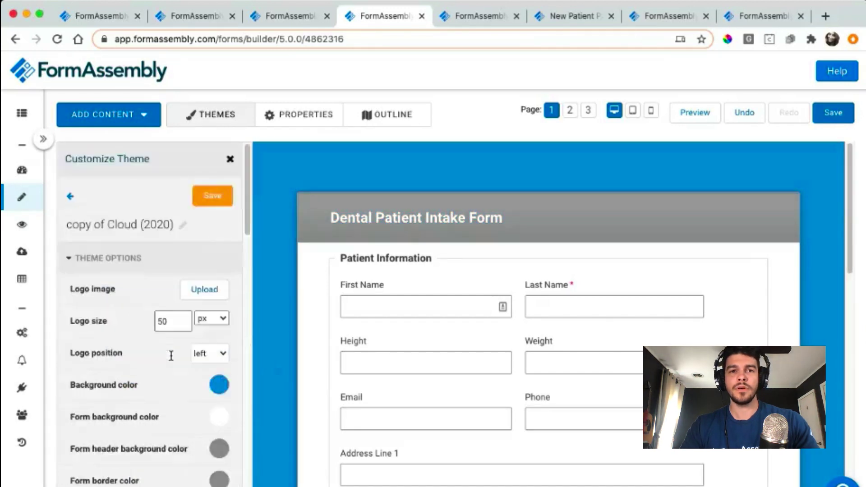
- Go to the form's Publishing page and check the custom URL ending /f/familydentistry
left_click(44, 141)
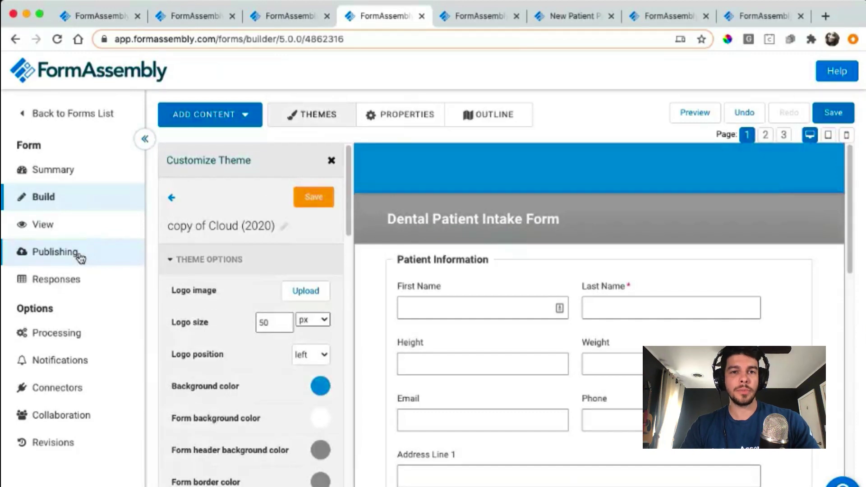
left_click(80, 255)
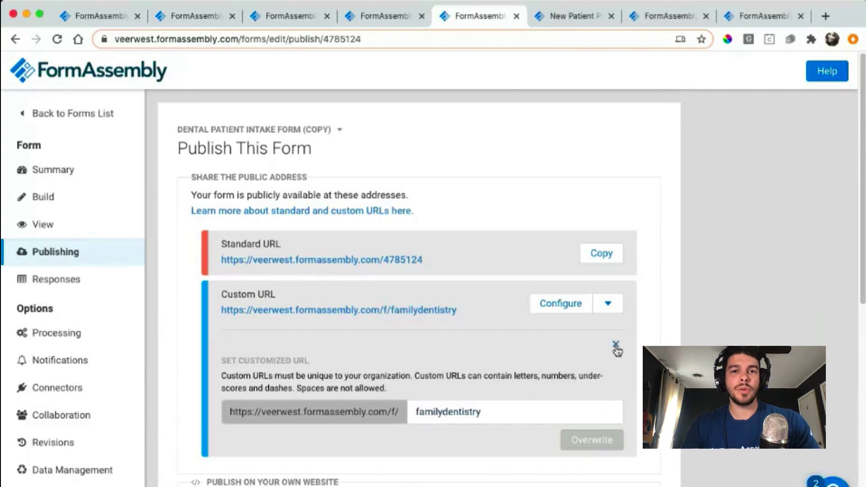
left_click(487, 410)
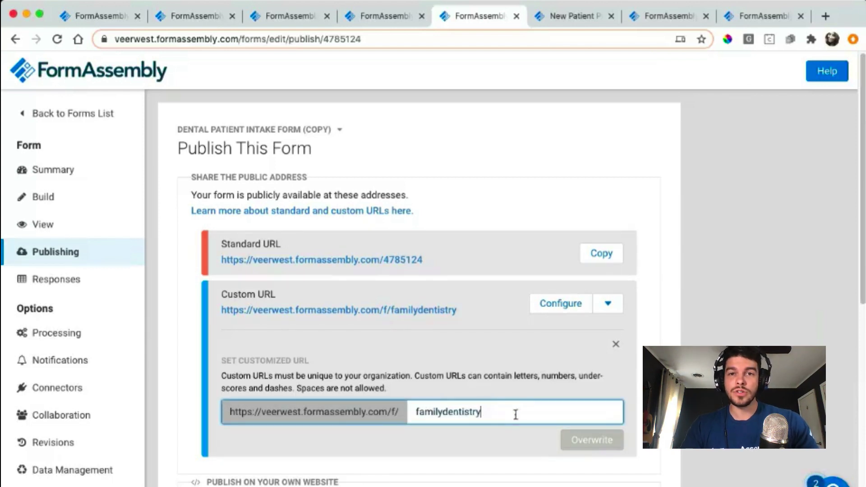
left_click(545, 304)
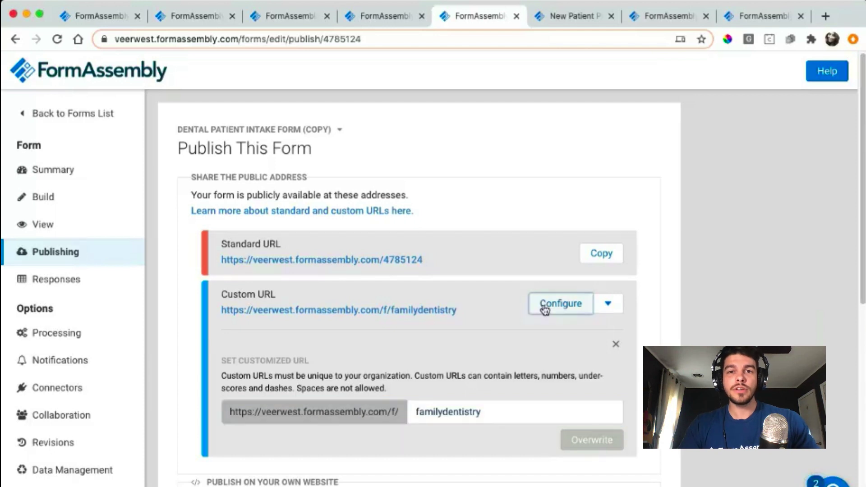
left_click(615, 345)
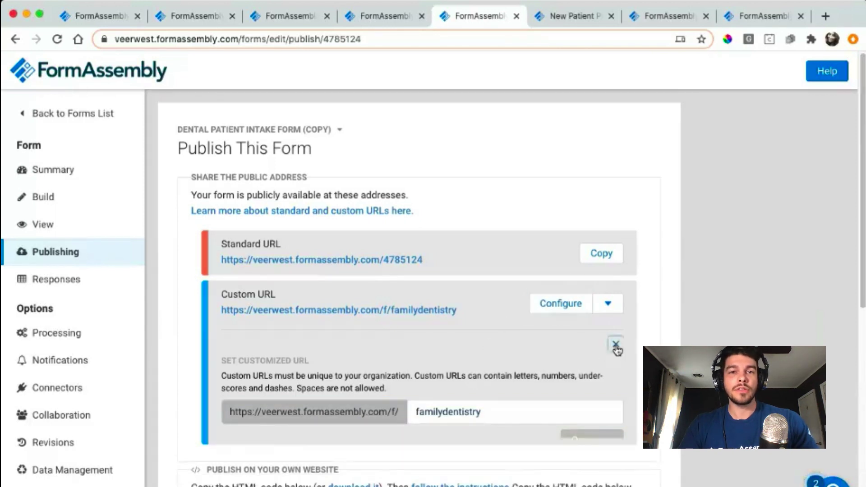
- Follow the Custom URL link to open the live New Patient Packet form
left_click(429, 311)
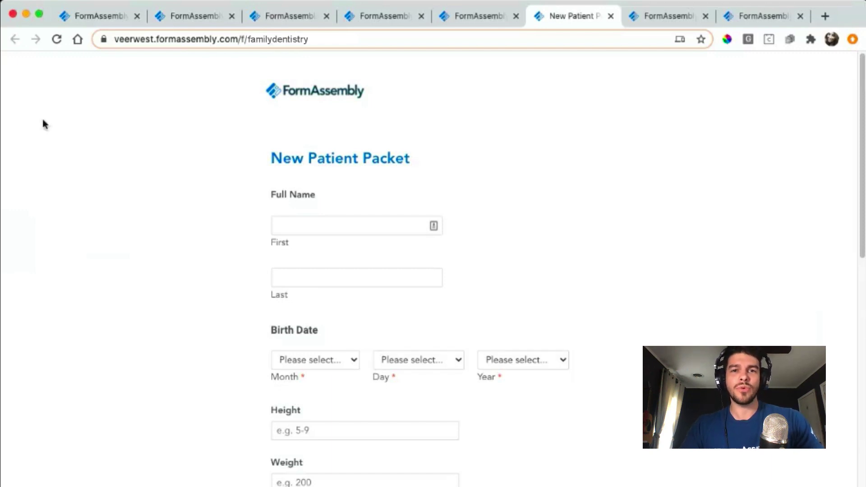
- Filter the Forms List by the healthcare and event tags
left_click(98, 18)
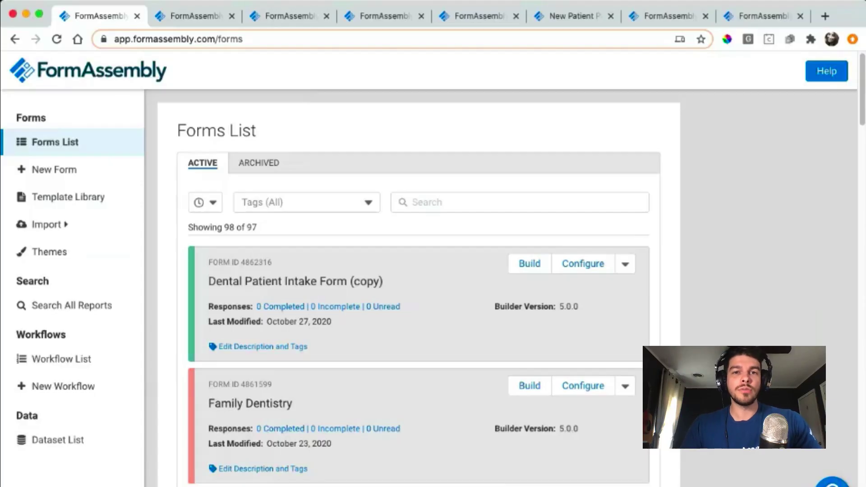
left_click(293, 202)
scroll(314, 293, "down", 5)
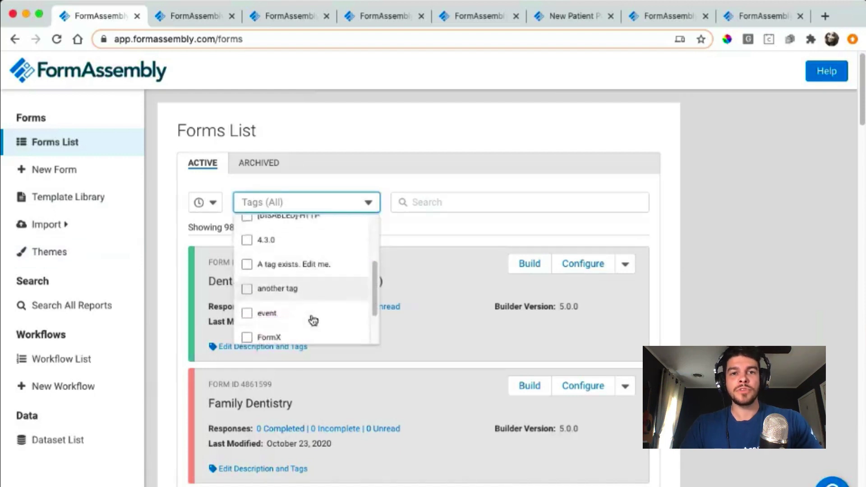
left_click(311, 311)
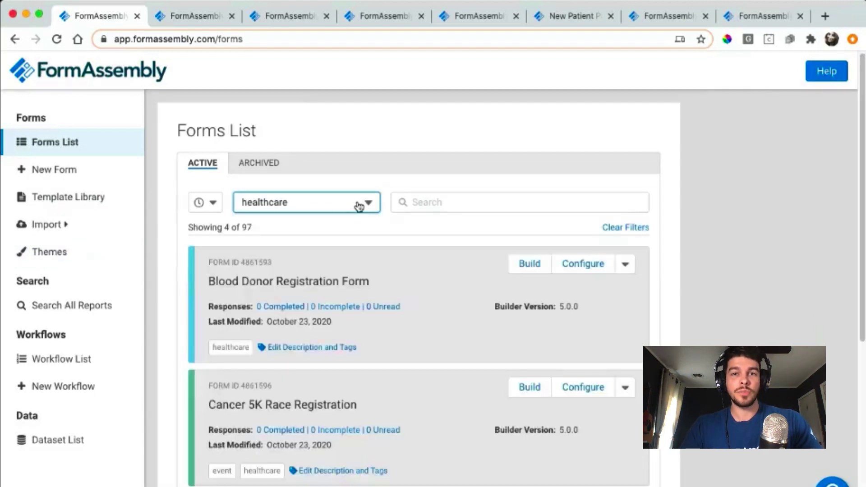
left_click(358, 202)
scroll(305, 316, "down", 5)
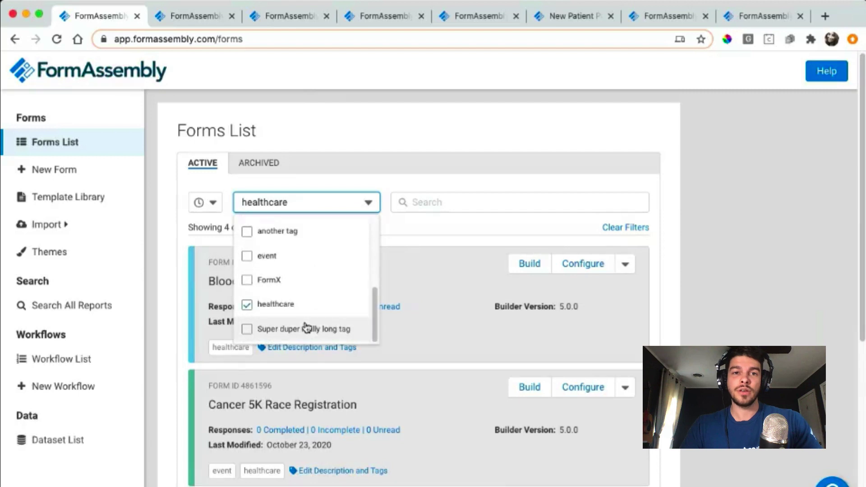
left_click(305, 255)
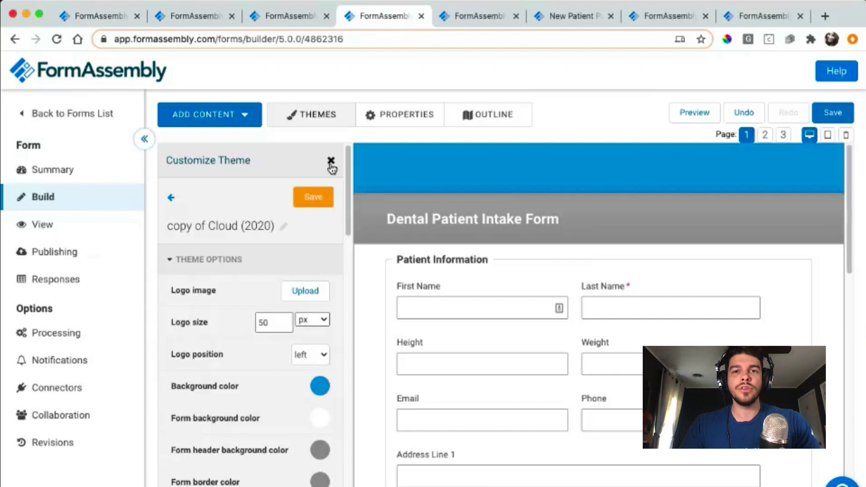
- Collapse the sidebar and review the Form Outline's pages, groups and fields with their tfa IDs
left_click(139, 144)
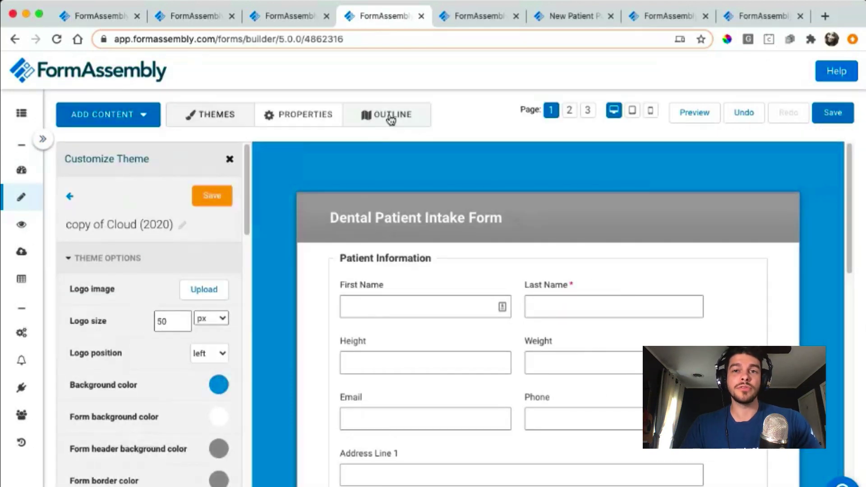
left_click(390, 118)
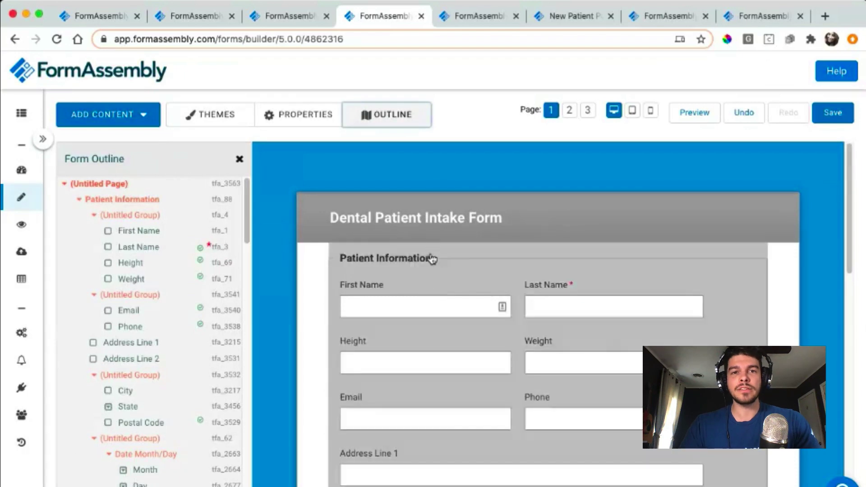
scroll(429, 257, "down", 8)
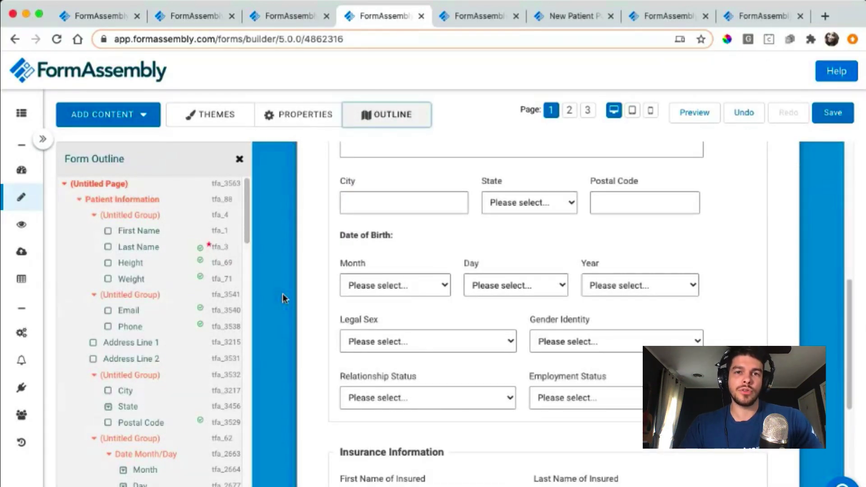
scroll(299, 266, "up", 8)
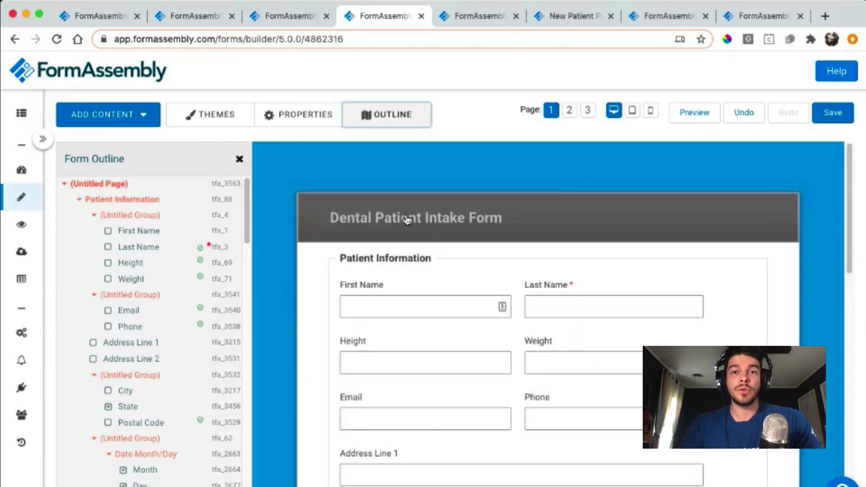
scroll(290, 340, "down", 3)
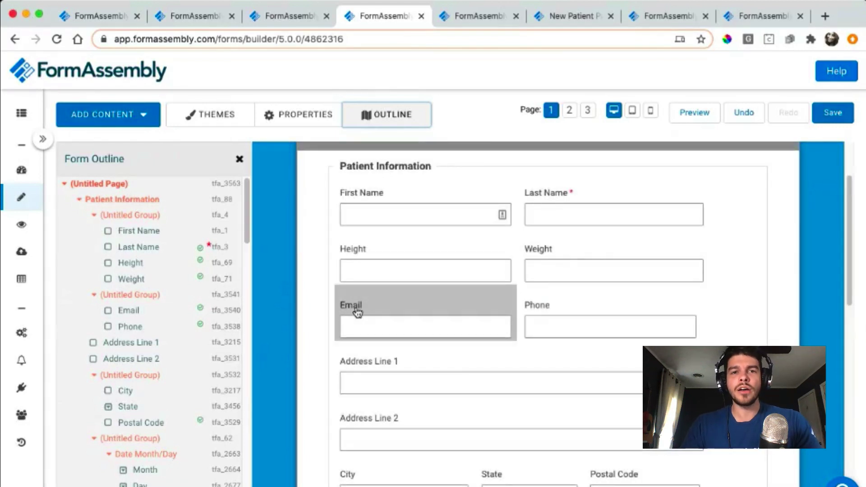
scroll(357, 310, "up", 1)
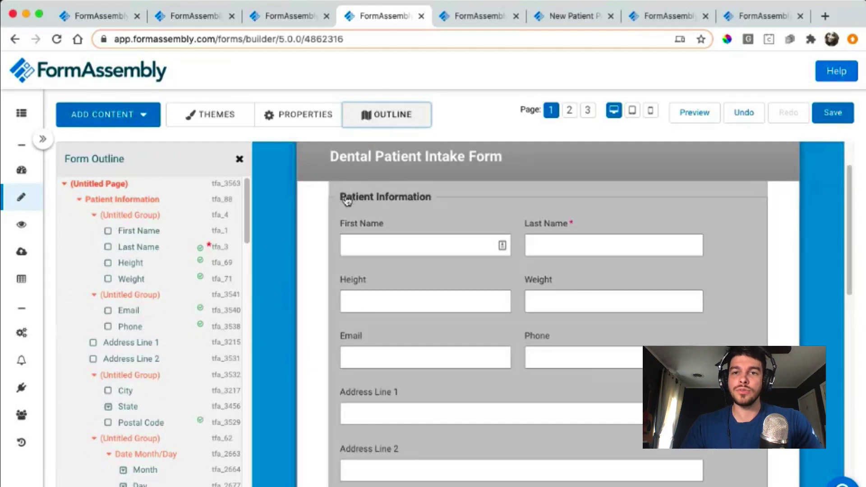
scroll(120, 204, "down", 10)
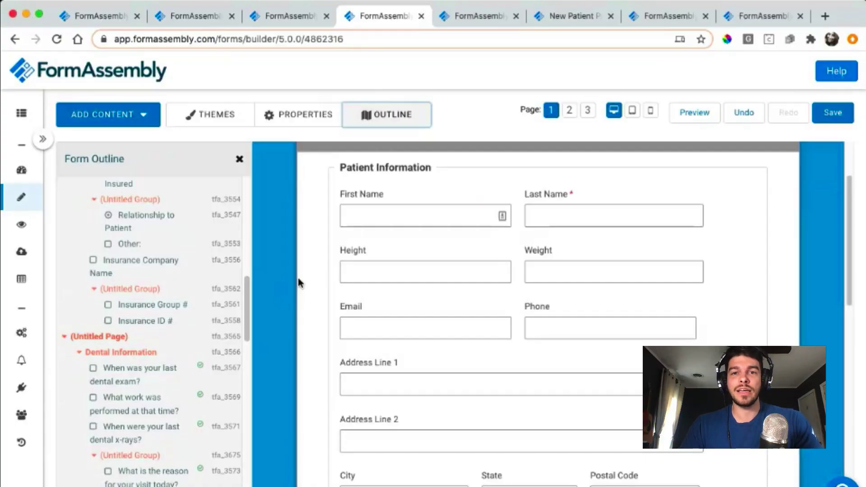
scroll(298, 280, "down", 6)
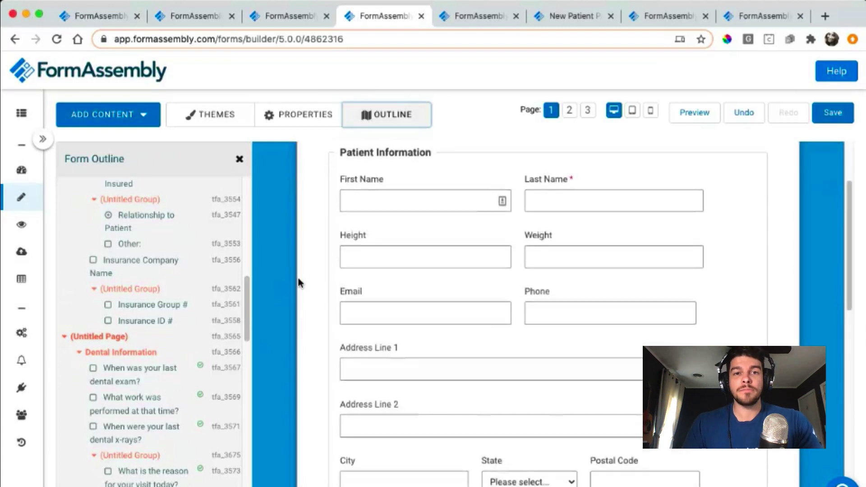
scroll(298, 279, "down", 2)
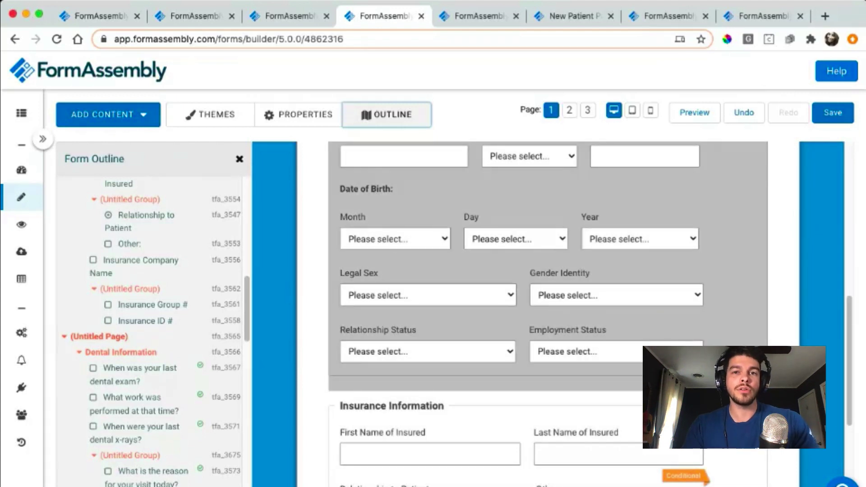
scroll(633, 319, "down", 5)
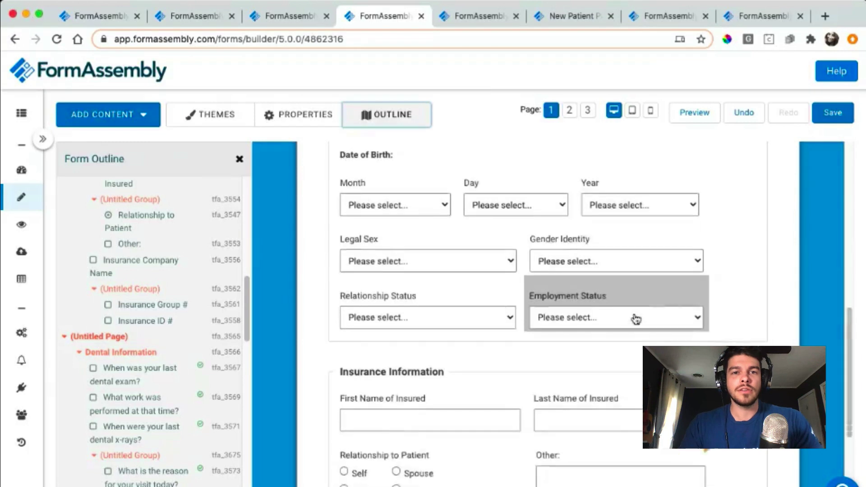